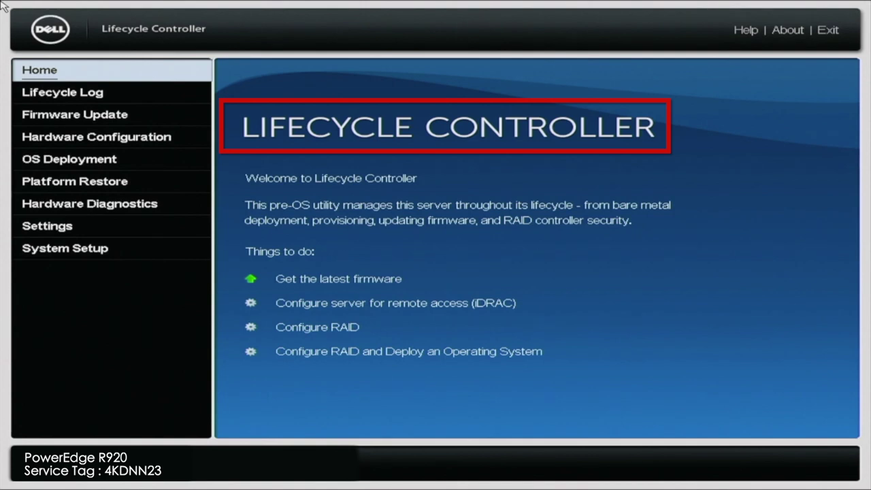
# - Launch Run Hardware Diagnostics from the Hardware Diagnostics page and accept the lengthy-test warning
pyautogui.press('Down')
pyautogui.press('Down')
pyautogui.press('Down')
pyautogui.press('Down')
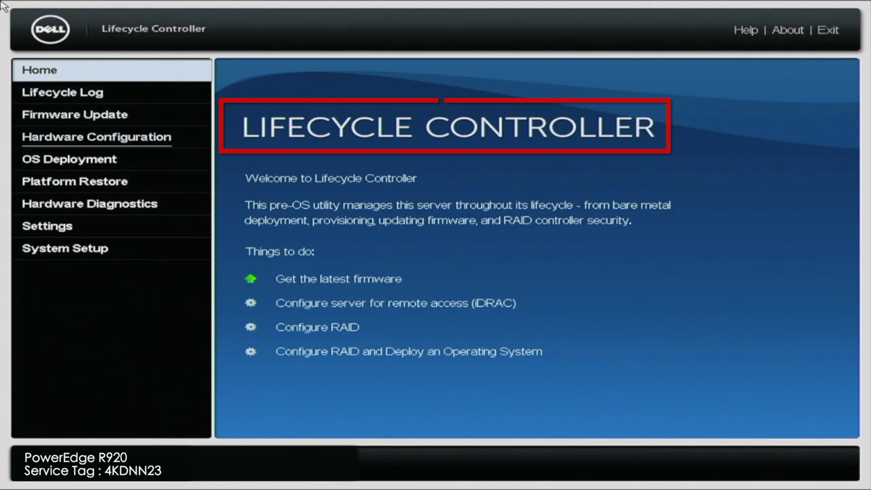
pyautogui.press('Down')
pyautogui.press('Down')
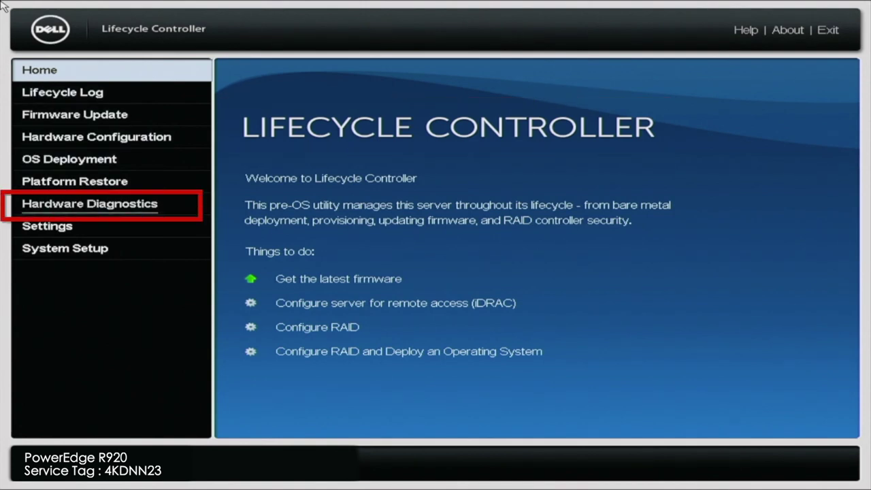
pyautogui.press('Return')
pyautogui.press('Tab')
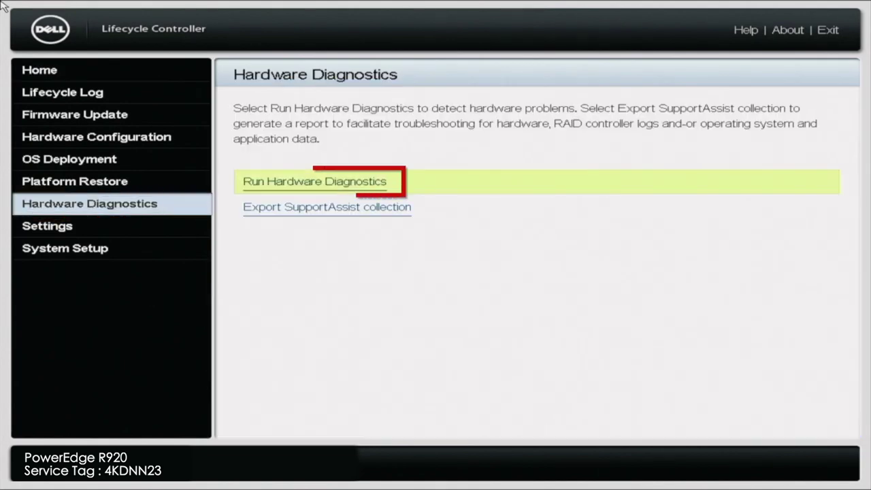
pyautogui.press('Return')
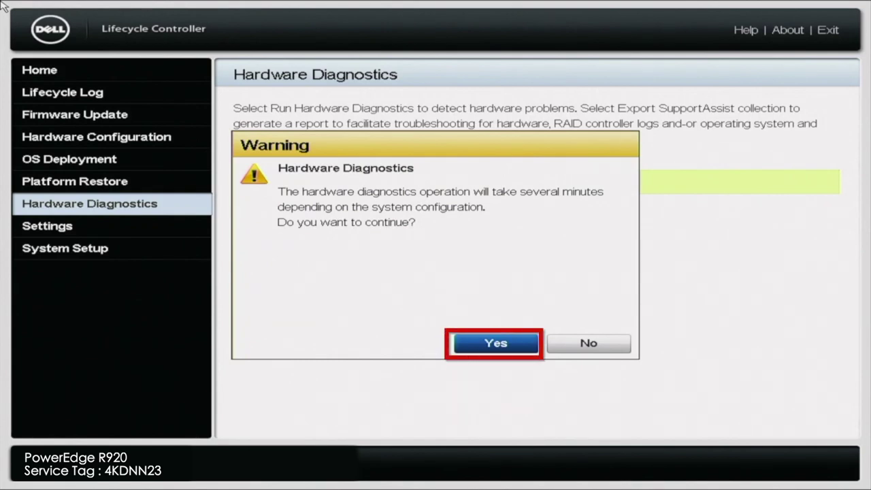
pyautogui.press('Return')
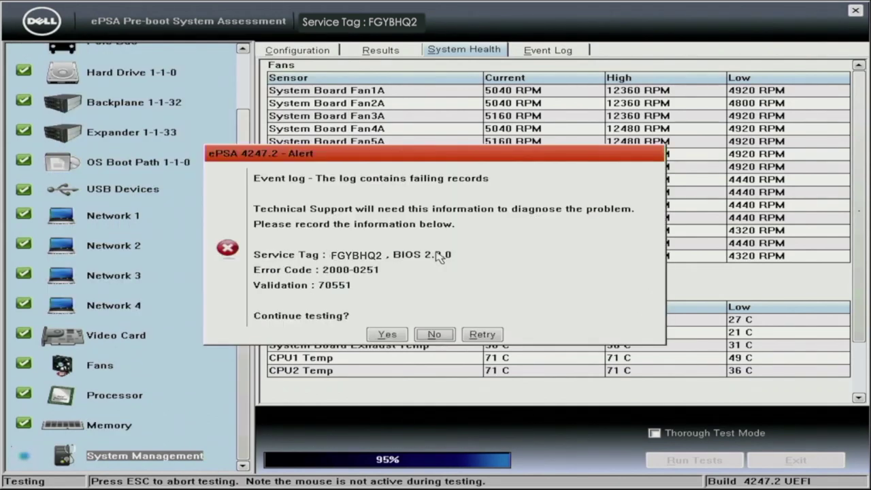
# - Choose Yes to continue testing past the event-log alert, then view the System Health readings
pyautogui.press('Left')
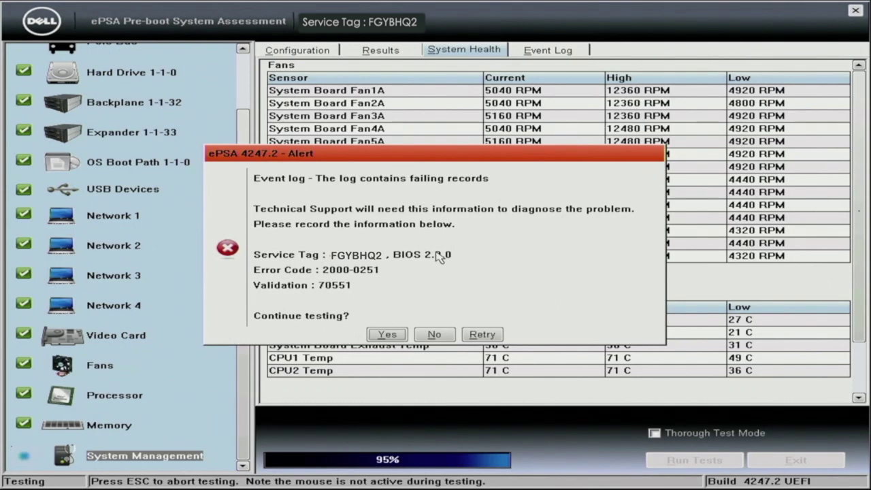
pyautogui.press('Return')
pyautogui.press('Return')
pyautogui.press('Return')
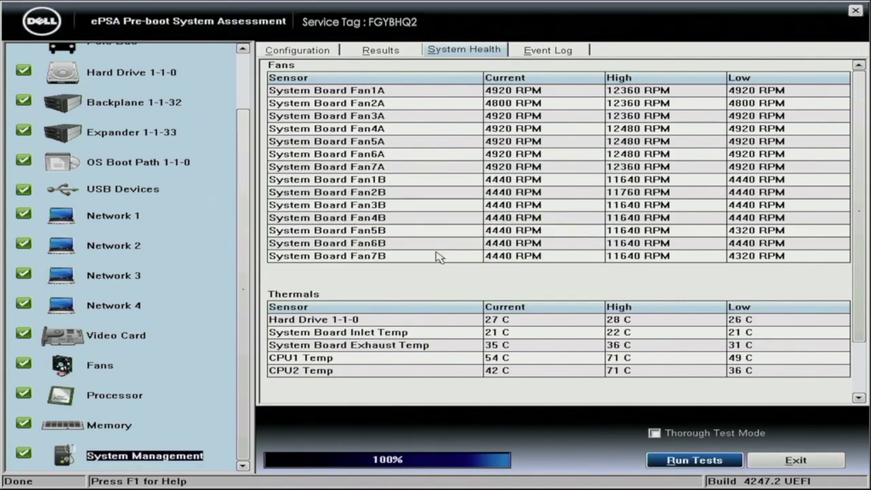
pyautogui.press('Tab')
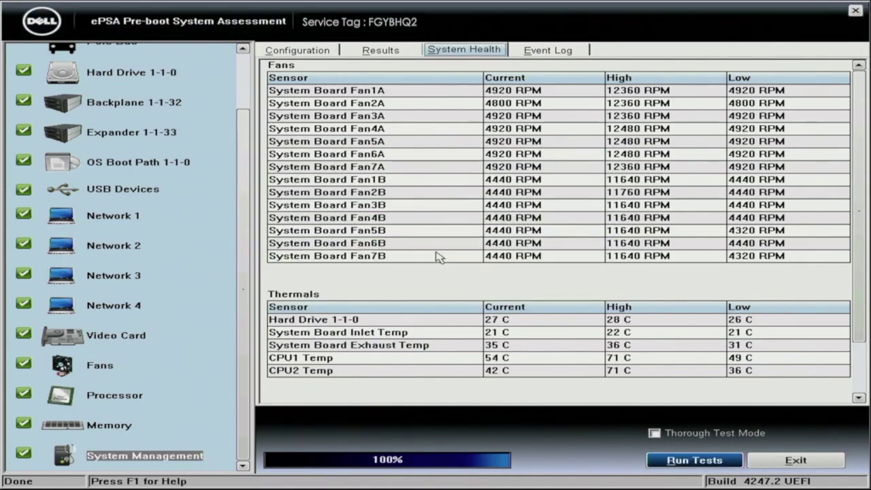
# - Review the Results log with the 2000-0251 event-log failure and later System Management pass
pyautogui.press('Left')
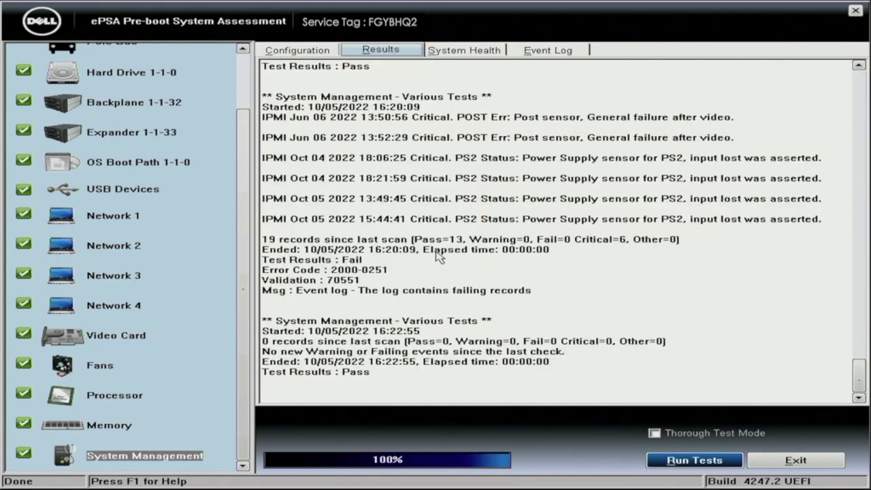
pyautogui.scroll(-1, 439, 256)
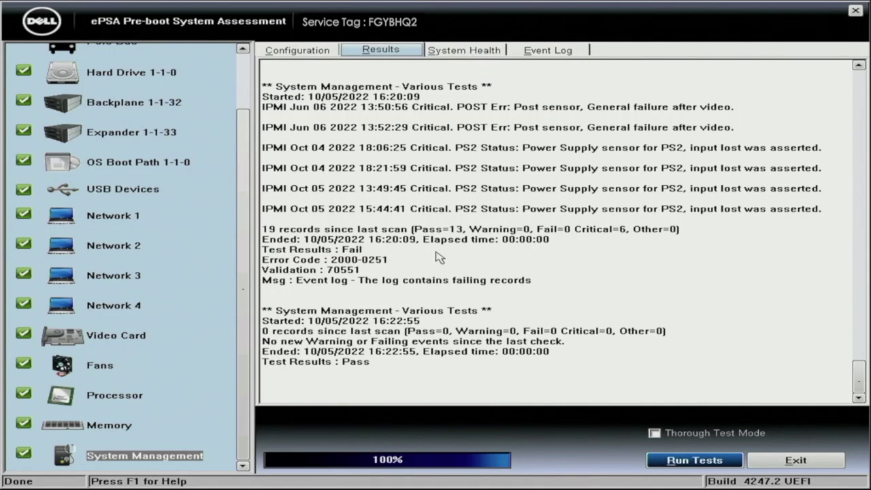
pyautogui.scroll(1, 439, 256)
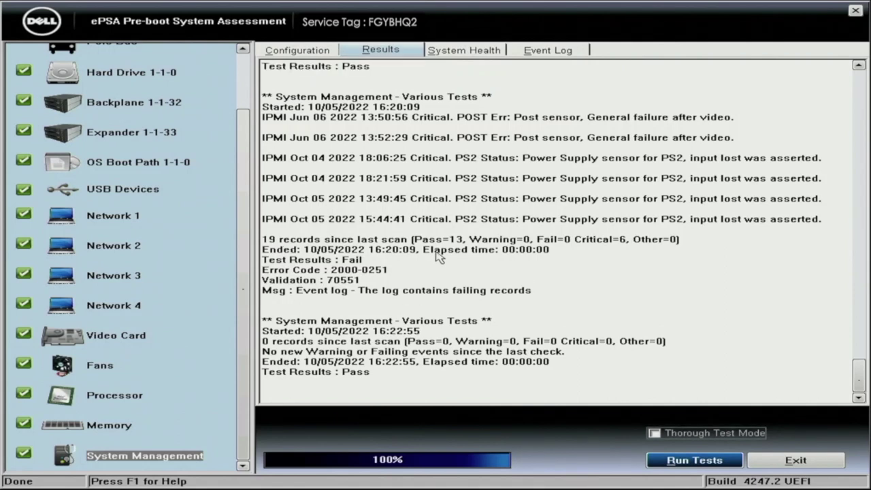
pyautogui.press('Tab')
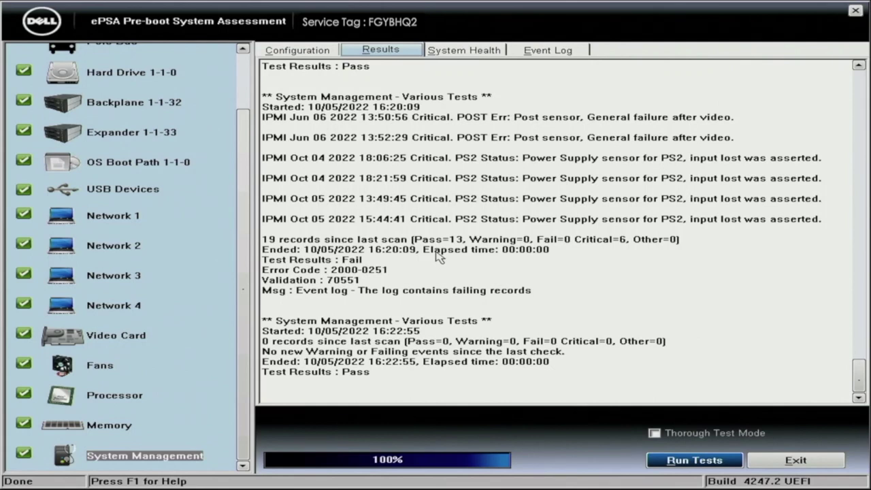
pyautogui.scroll(1, 440, 256)
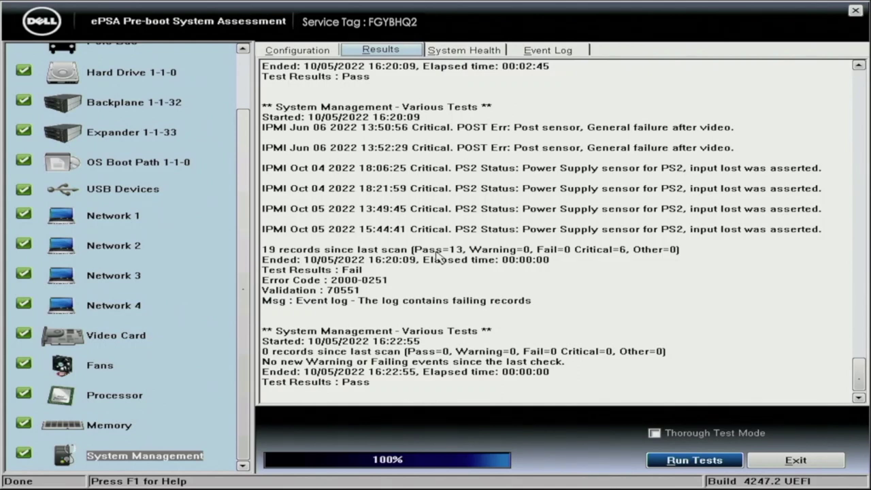
pyautogui.press('Right')
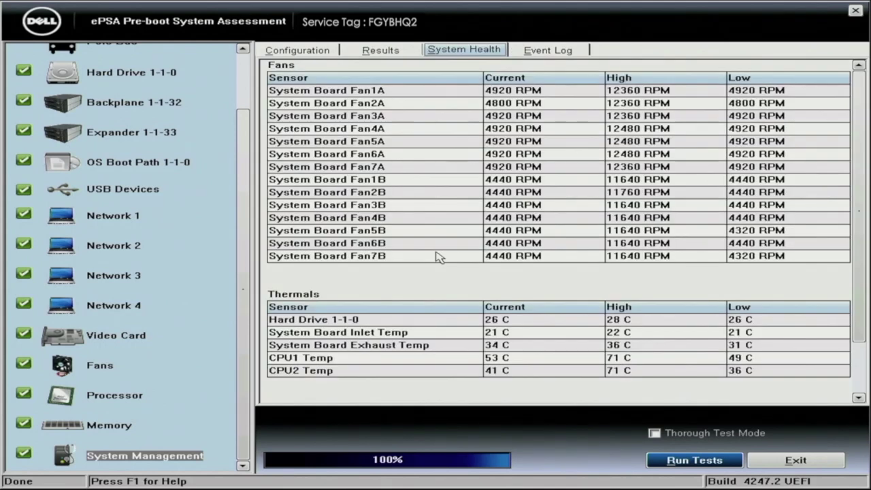
pyautogui.press('Left')
pyautogui.press('Left')
pyautogui.press('Right')
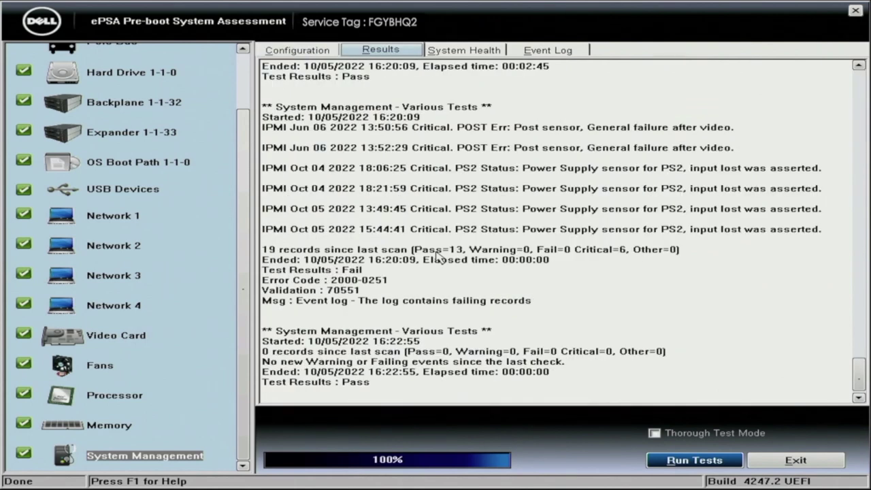
pyautogui.press('Right')
pyautogui.press('Right')
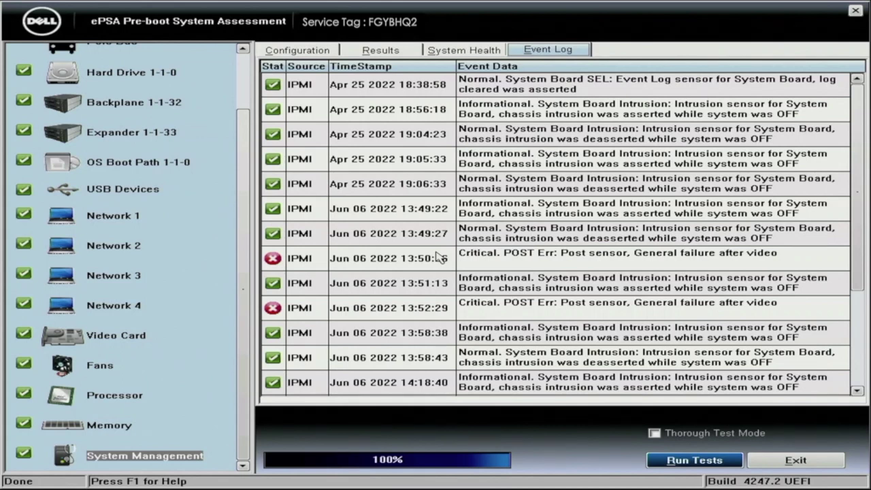
pyautogui.press('Left')
pyautogui.press('Left')
pyautogui.press('Left')
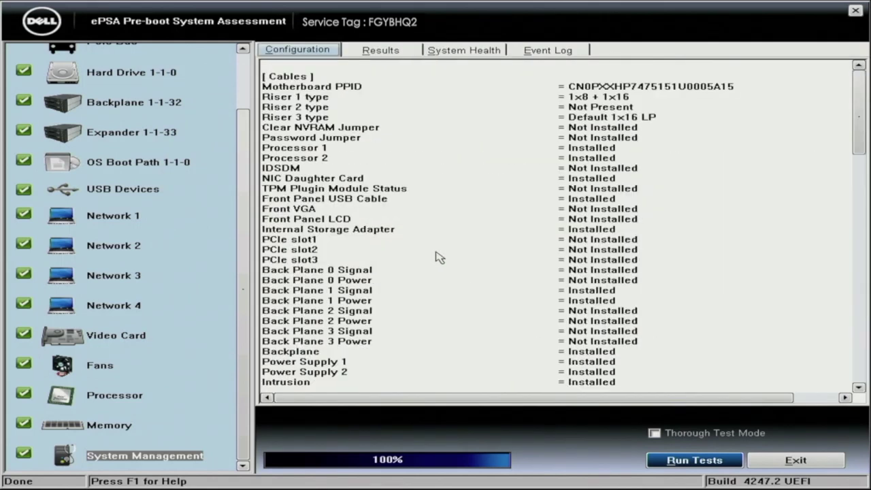
pyautogui.press('Right')
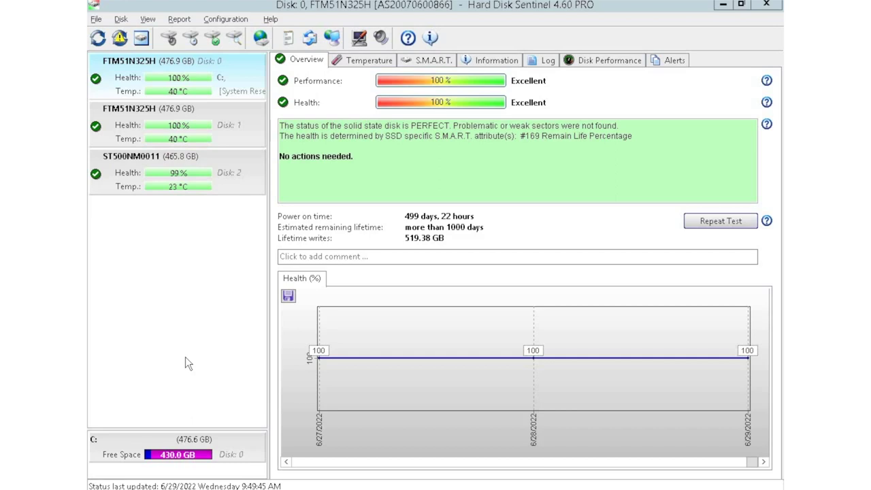
# - Check Disk 2, then Disk 3 (ST500NM0011) showing 98% health and 2 bad sectors
pyautogui.click(256, 179)
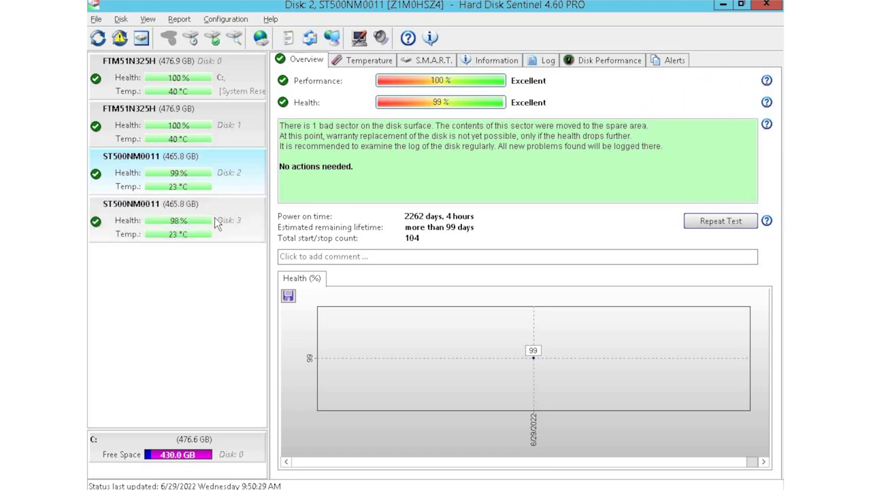
pyautogui.click(245, 239)
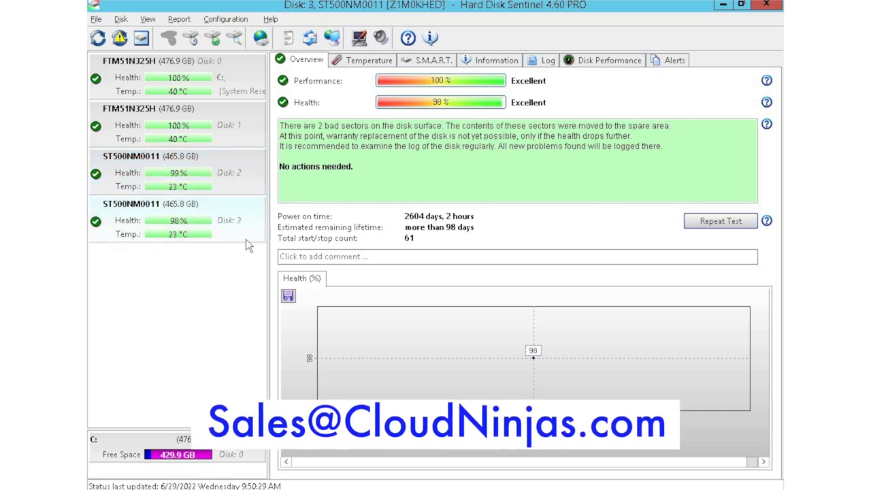